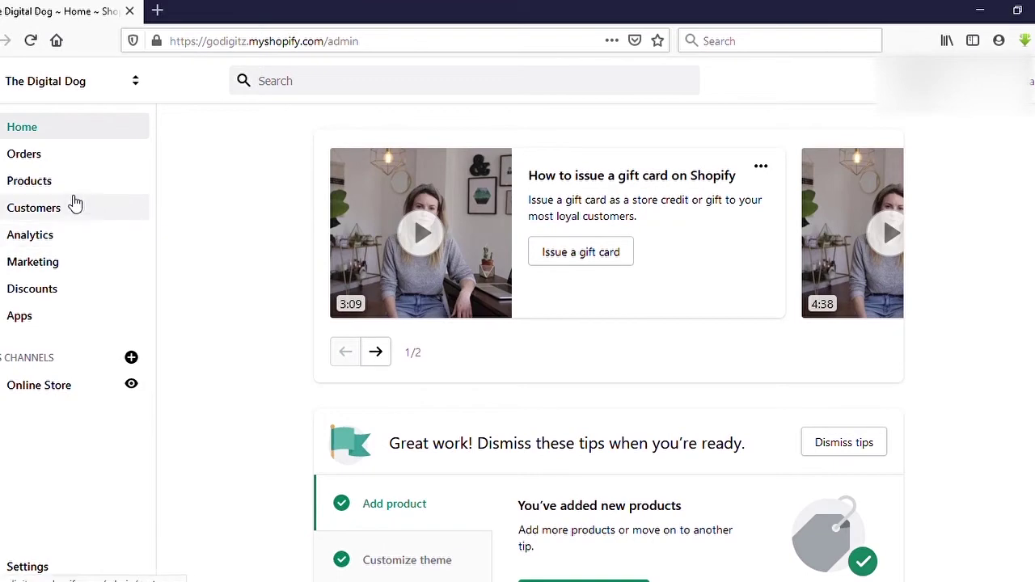
# Step: Open the New Bluetooth Headphones product from the product list and go to its pricing details
pyautogui.click(30, 185)
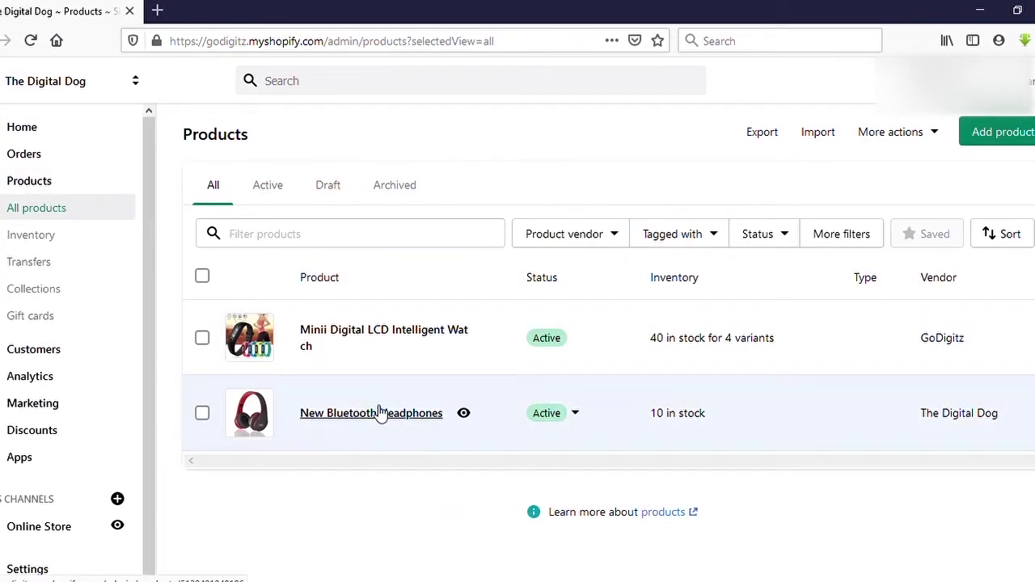
pyautogui.click(384, 421)
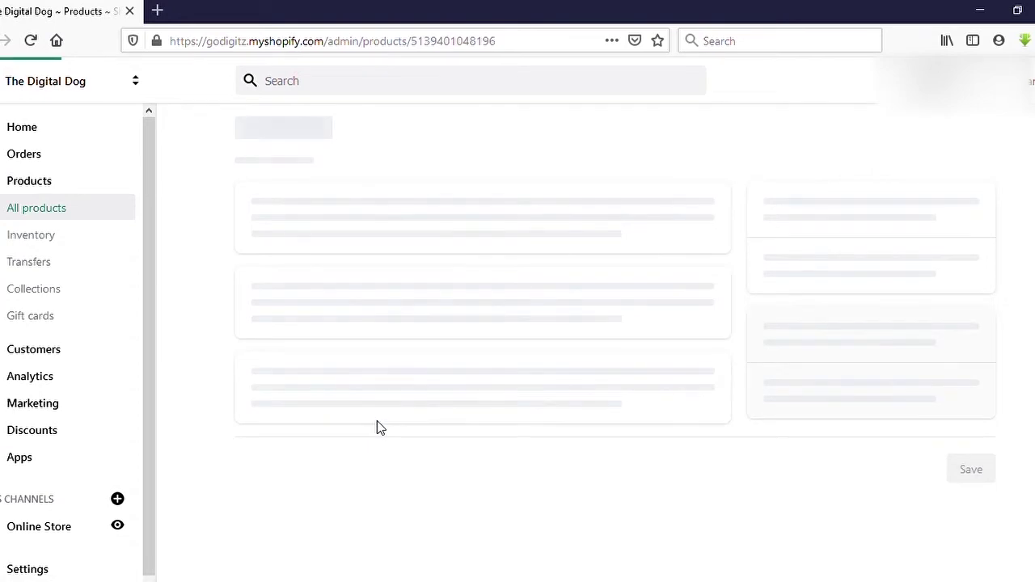
pyautogui.scroll(-3, 499, 392)
pyautogui.scroll(-7, 497, 389)
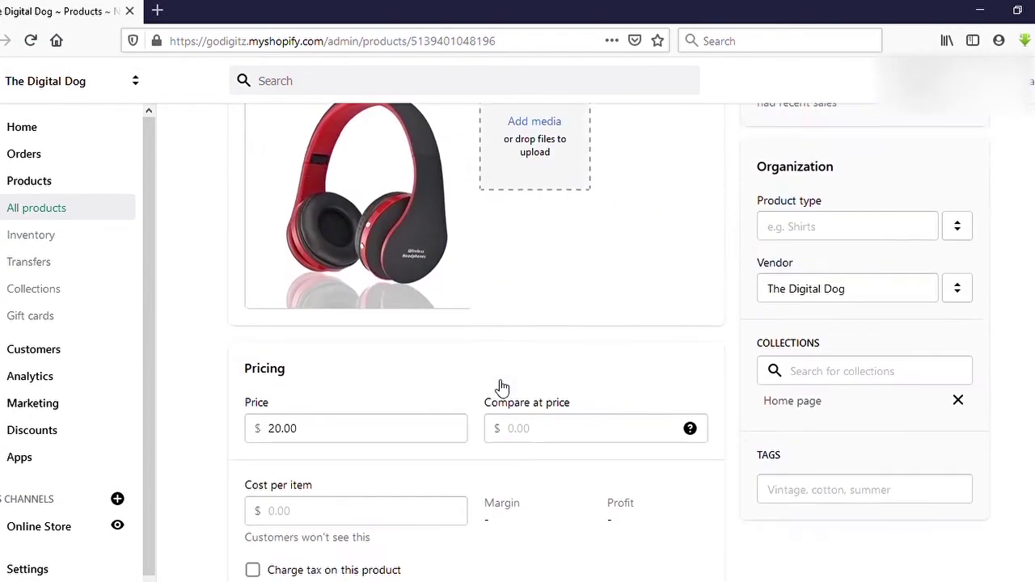
pyautogui.scroll(2, 487, 396)
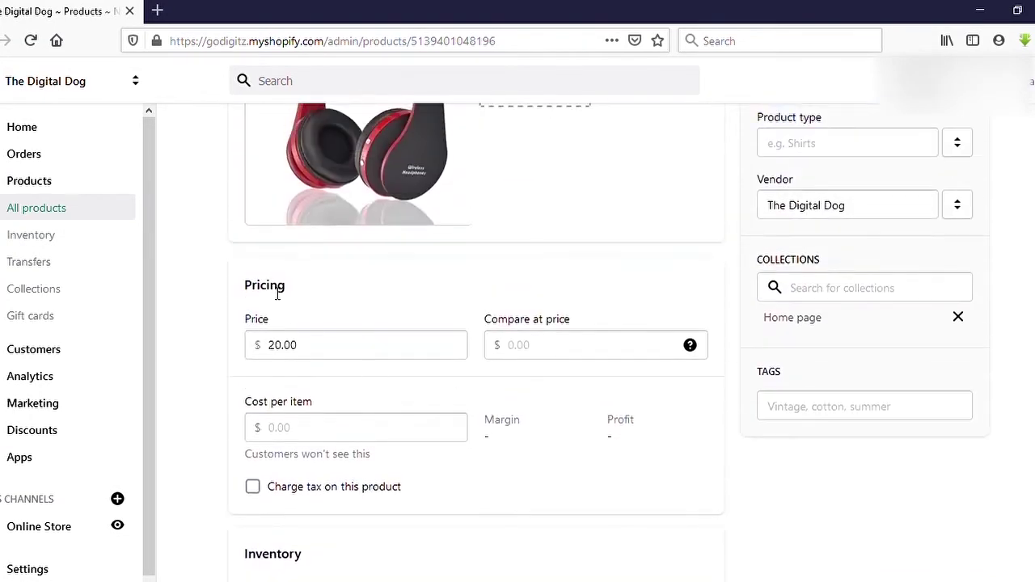
pyautogui.scroll(-1, 275, 291)
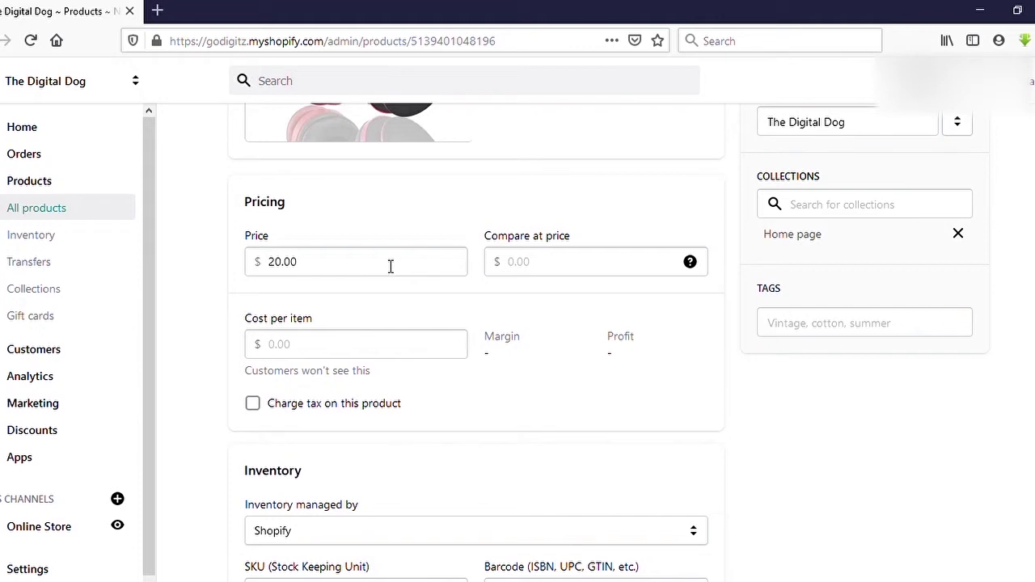
# Step: Set the headphones' compare-at price to $20 and the selling price to $15
pyautogui.click(523, 267)
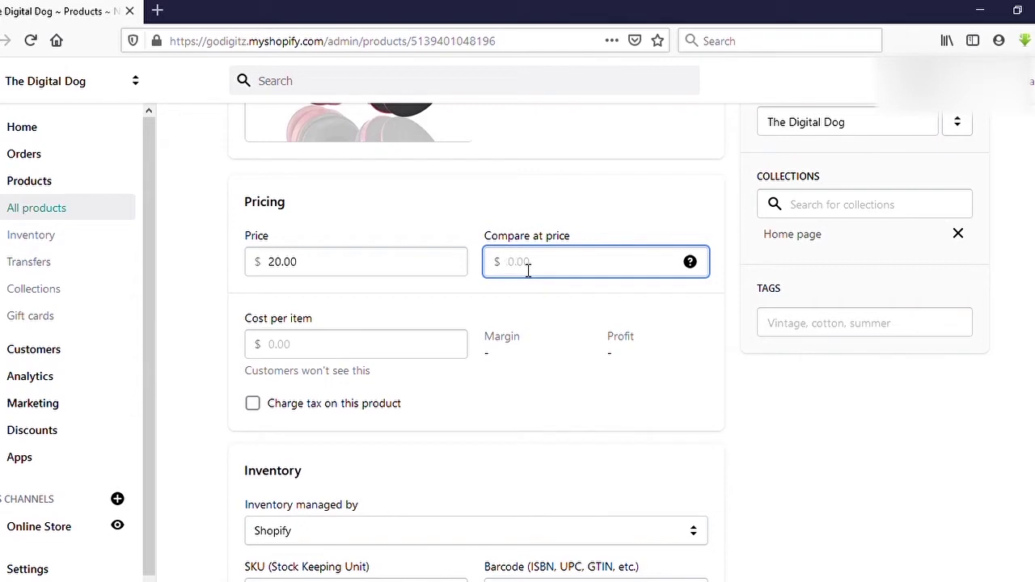
pyautogui.write('20')
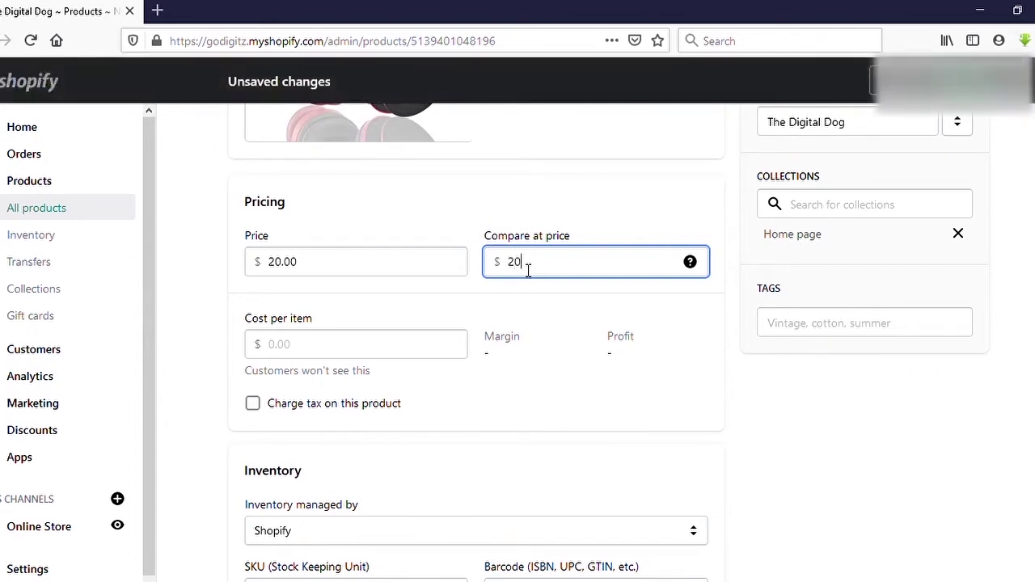
pyautogui.click(542, 308)
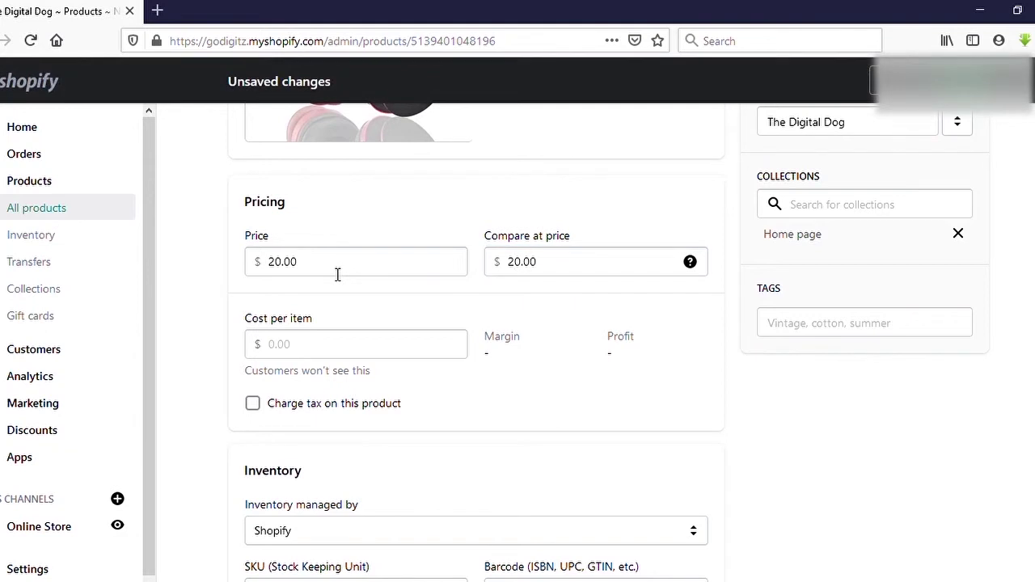
pyautogui.moveTo(331, 272); pyautogui.dragTo(255, 267)
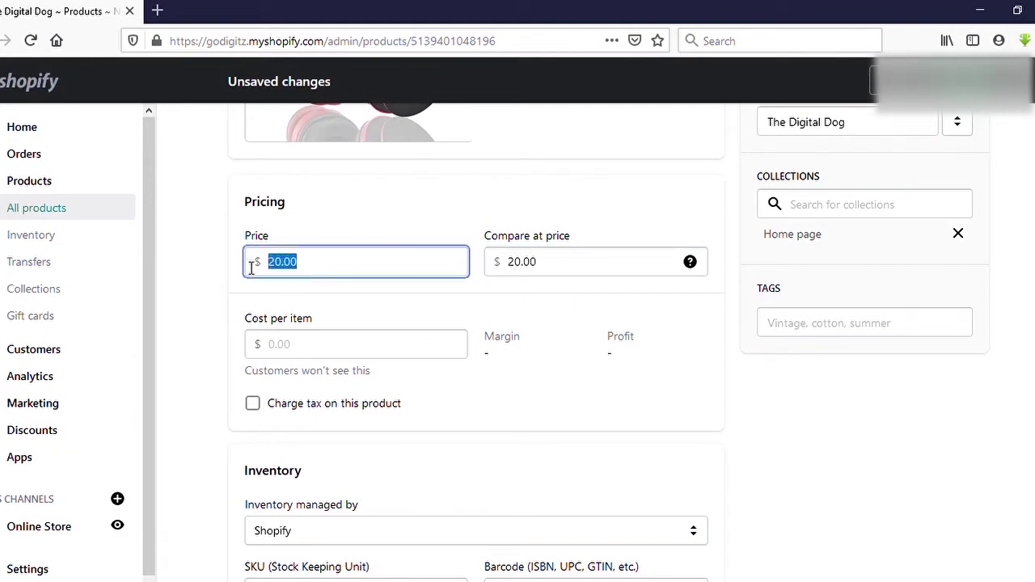
pyautogui.write('15')
pyautogui.click(493, 302)
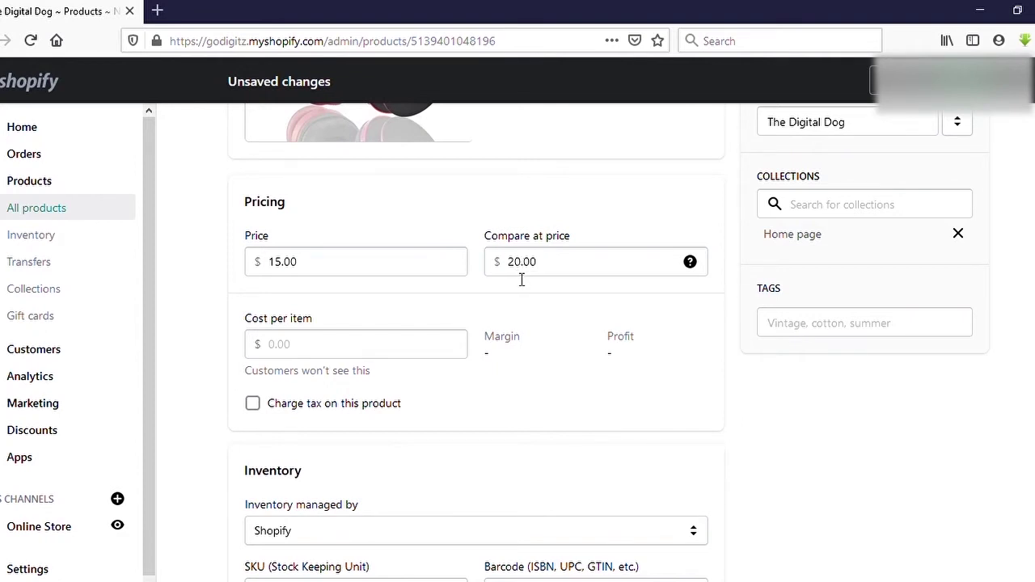
# Step: Set the headphones' cost per item to $10
pyautogui.click(420, 344)
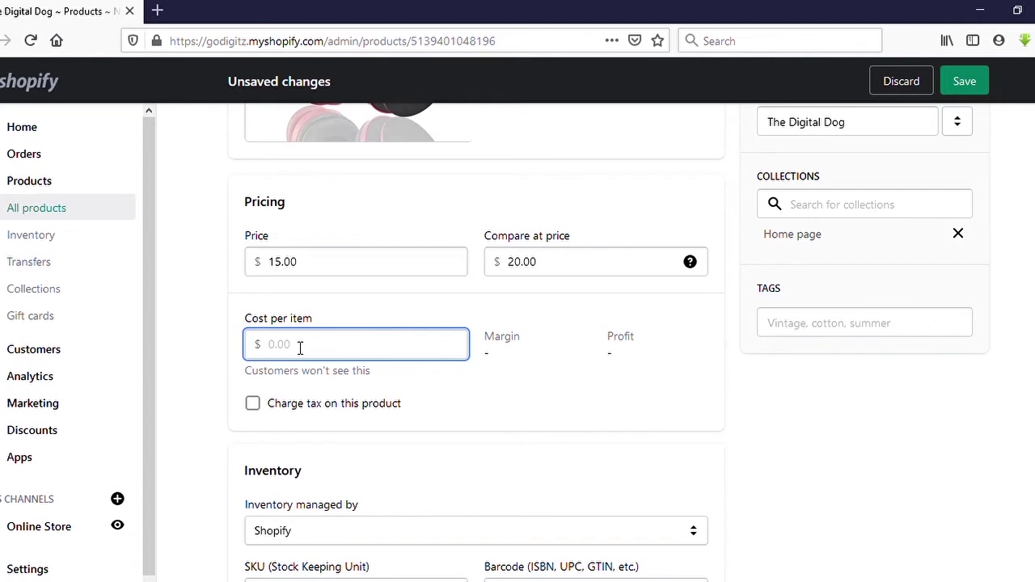
pyautogui.write('10')
pyautogui.click(446, 401)
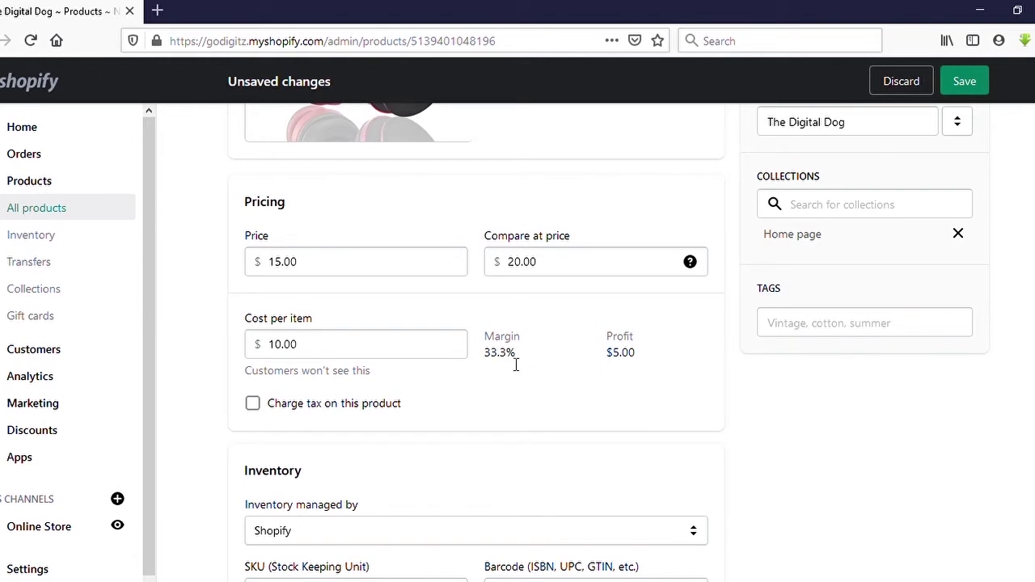
# Step: Try a cost per item of $15.00 for the headphones, and set it back to $10
pyautogui.moveTo(332, 349); pyautogui.dragTo(268, 352)
pyautogui.write('15.00')
pyautogui.click(417, 397)
pyautogui.moveTo(337, 350); pyautogui.dragTo(189, 335)
pyautogui.write('10')
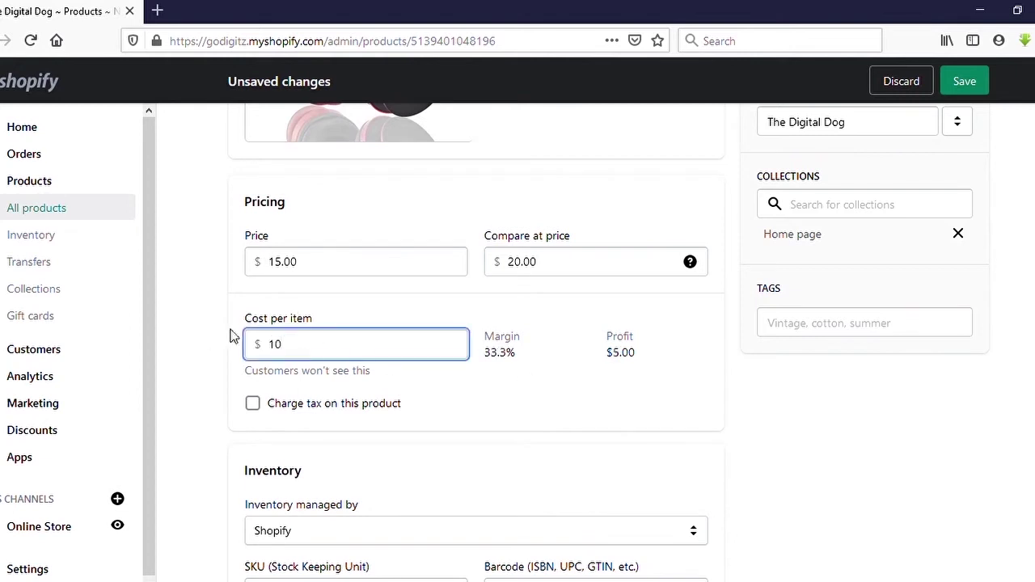
pyautogui.click(484, 378)
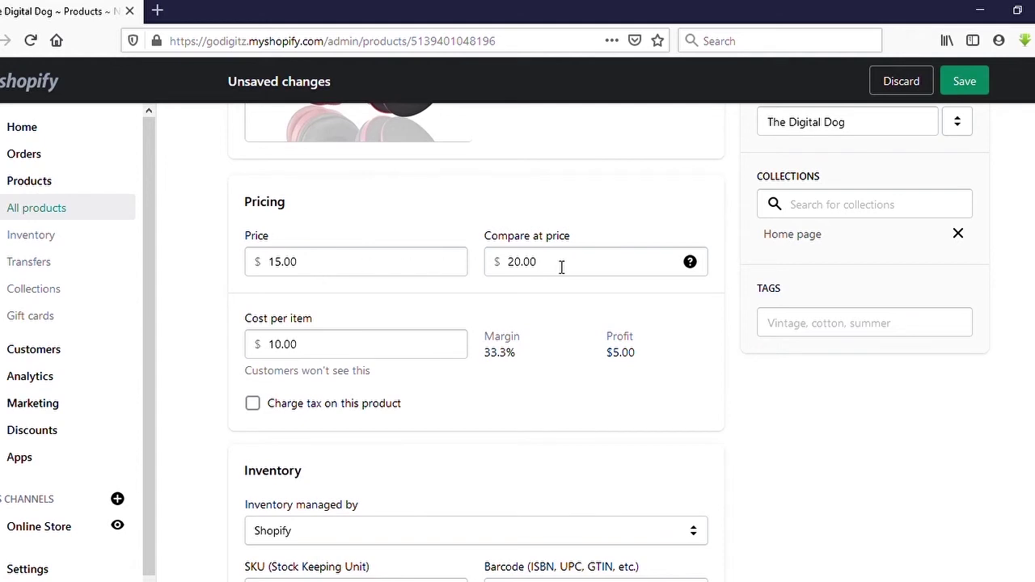
# Step: Leave tax charging off for the headphones and save the product's pricing changes
pyautogui.click(262, 414)
pyautogui.click(262, 414)
pyautogui.click(986, 81)
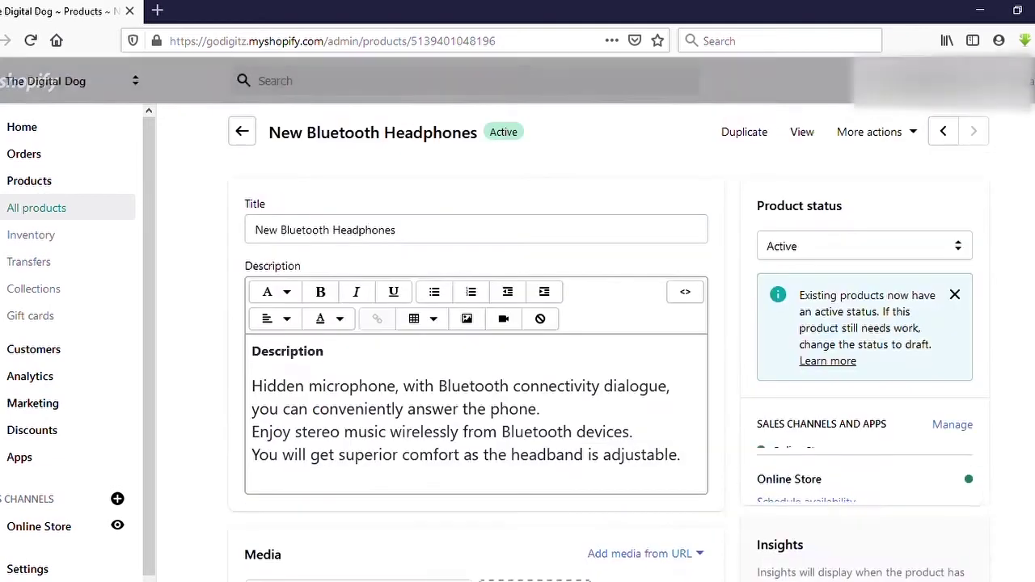
# Step: View the online store and check how the headphones' sale price is displayed under New Arrivals
pyautogui.scroll(-5, 342, 261)
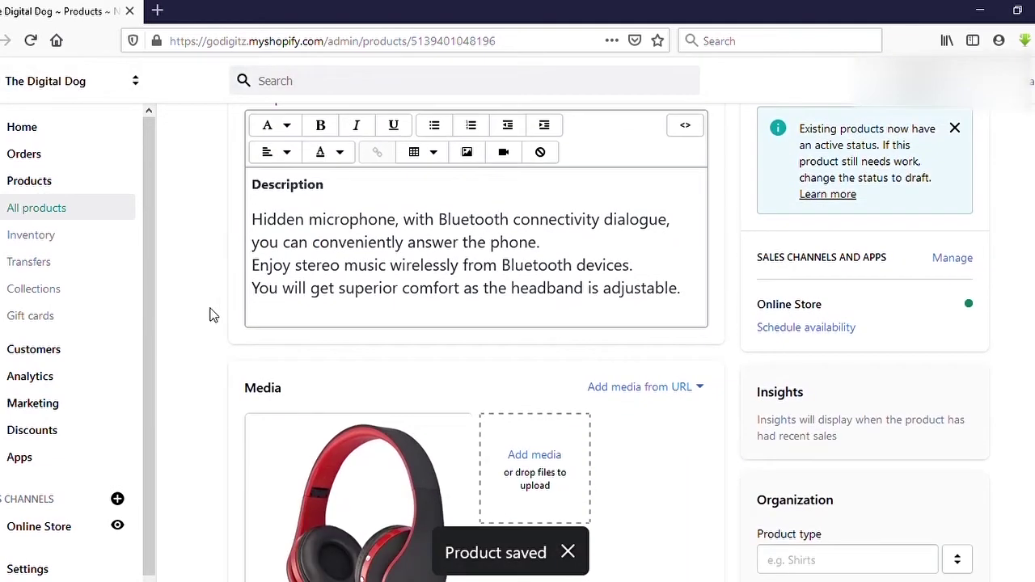
pyautogui.click(117, 526)
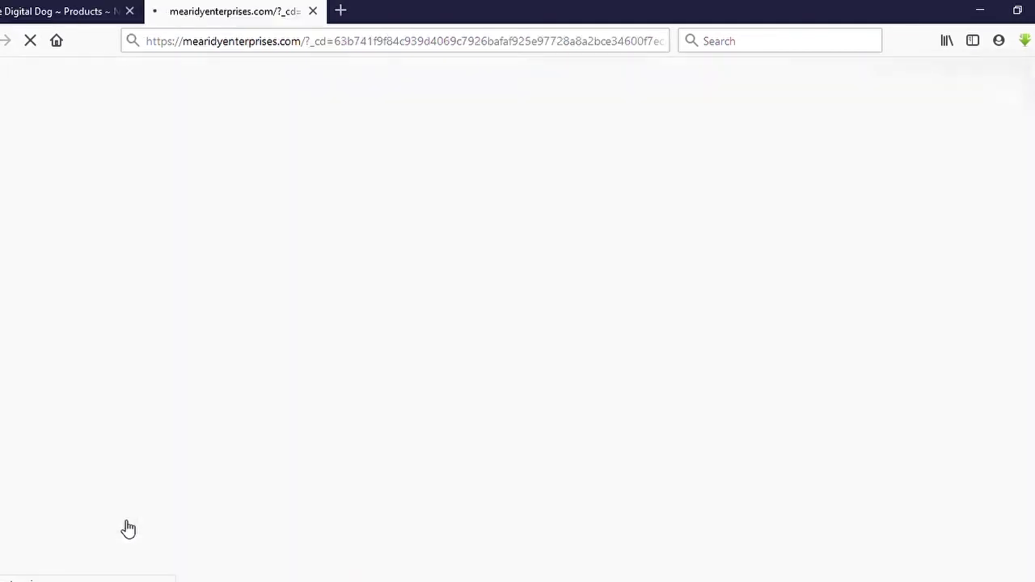
pyautogui.scroll(-10, 343, 267)
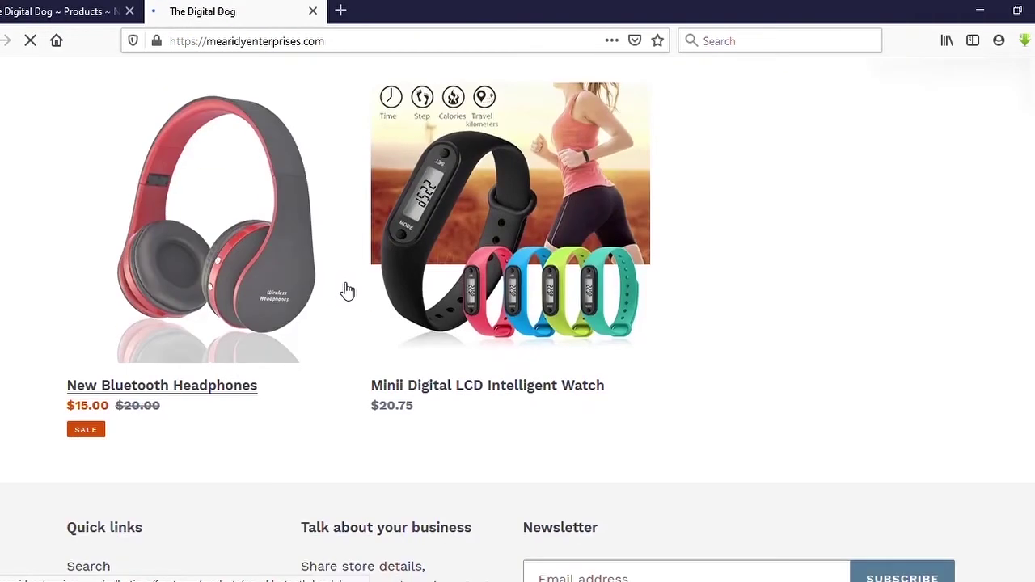
pyautogui.scroll(2, 120, 250)
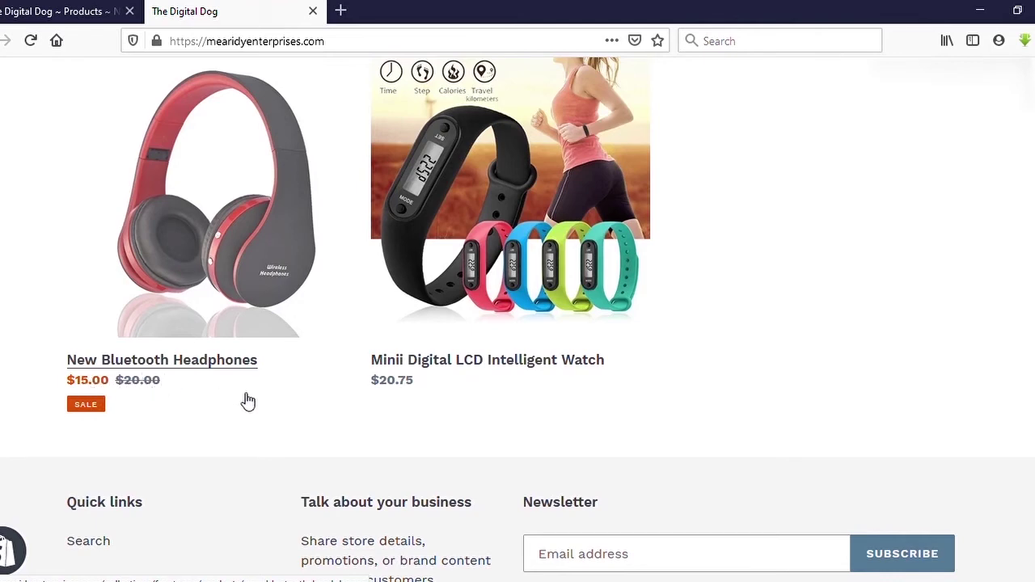
pyautogui.scroll(1, 248, 401)
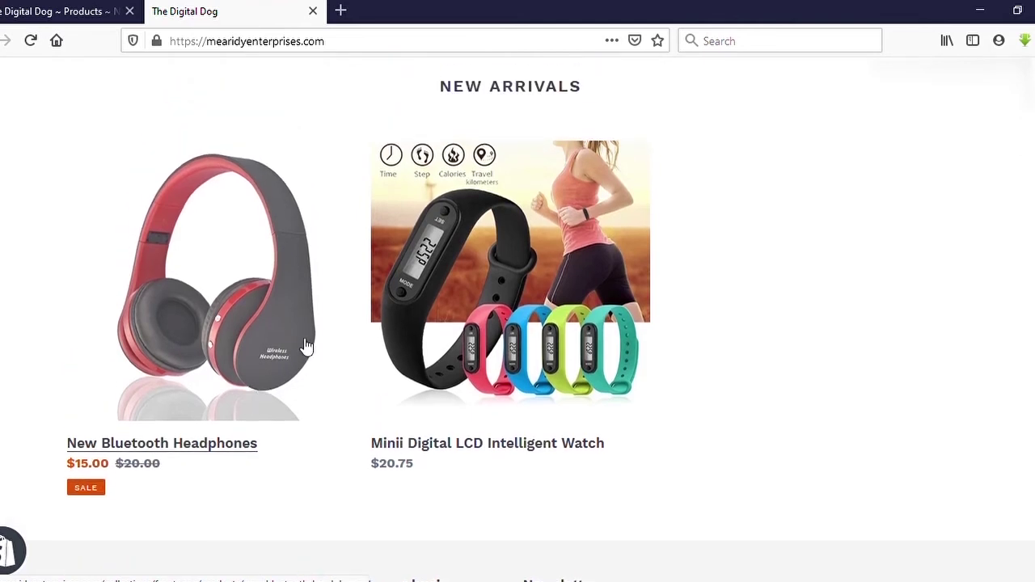
# Step: Return to the headphones' admin page and review its pricing and product details
pyautogui.click(46, 7)
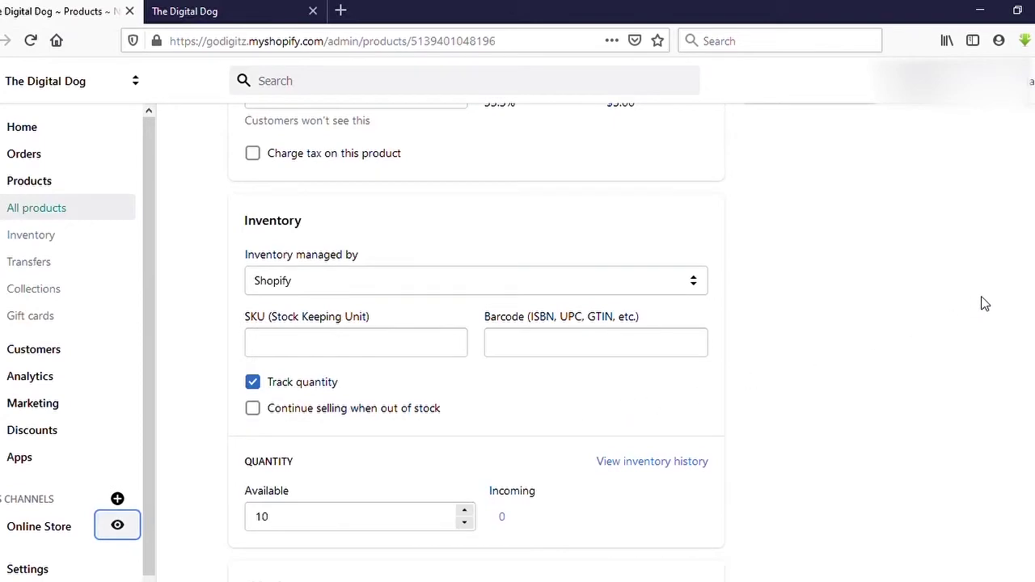
pyautogui.scroll(3, 425, 377)
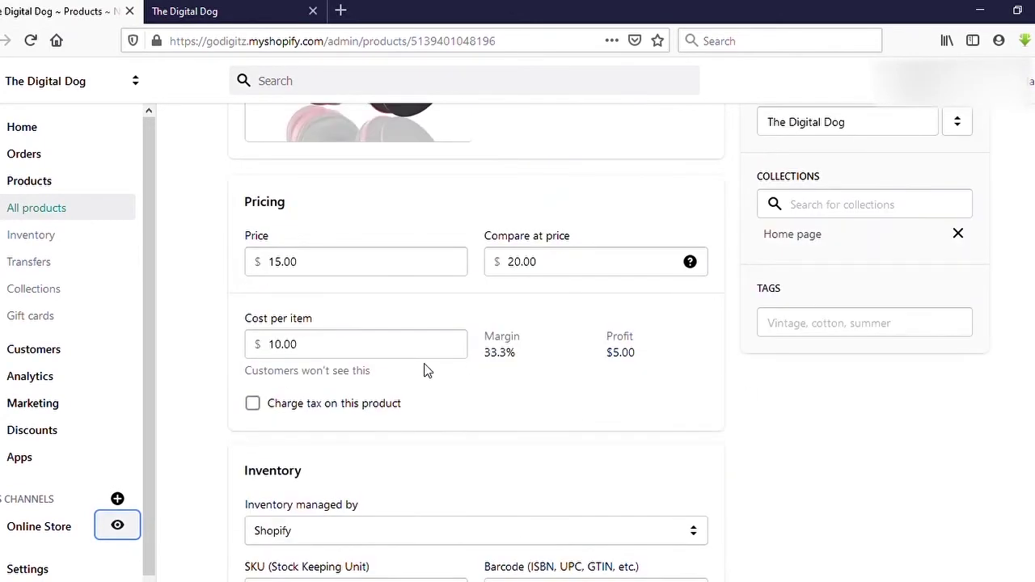
pyautogui.scroll(1, 453, 380)
pyautogui.scroll(2, 494, 399)
pyautogui.scroll(6, 485, 395)
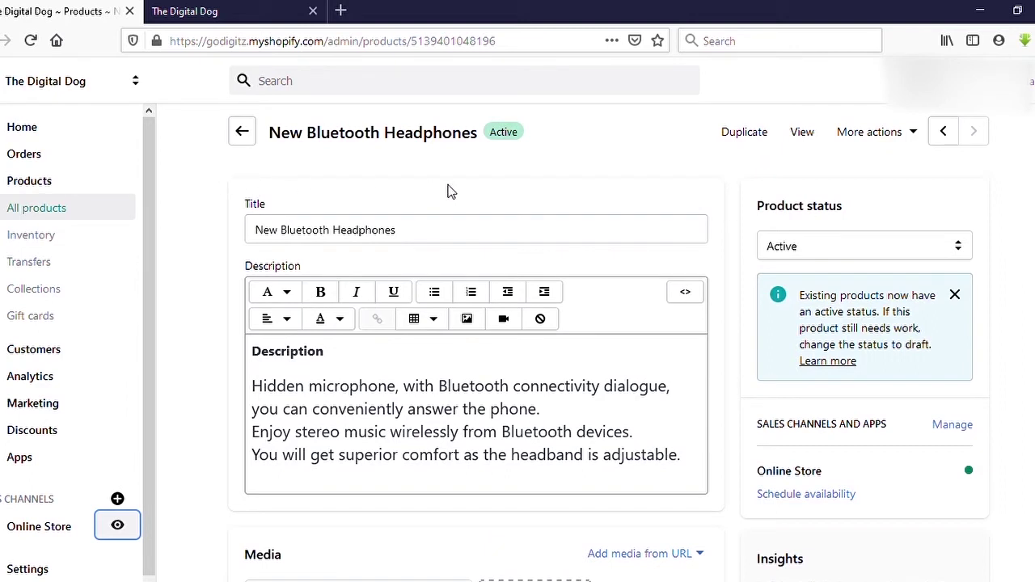
# Step: Open the Minii Digital LCD Intelligent Watch product and go to its Variants section
pyautogui.click(30, 189)
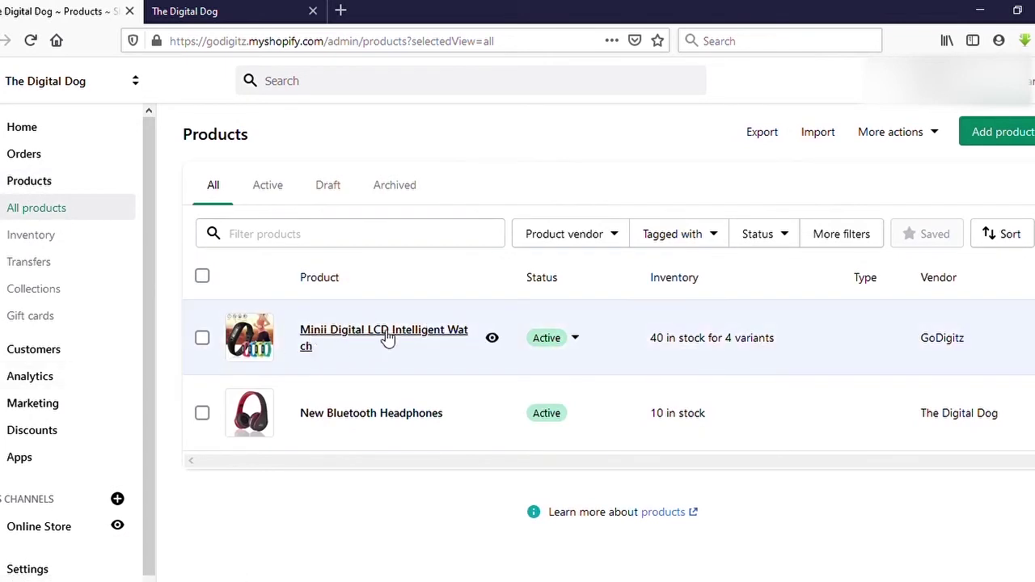
pyautogui.click(385, 337)
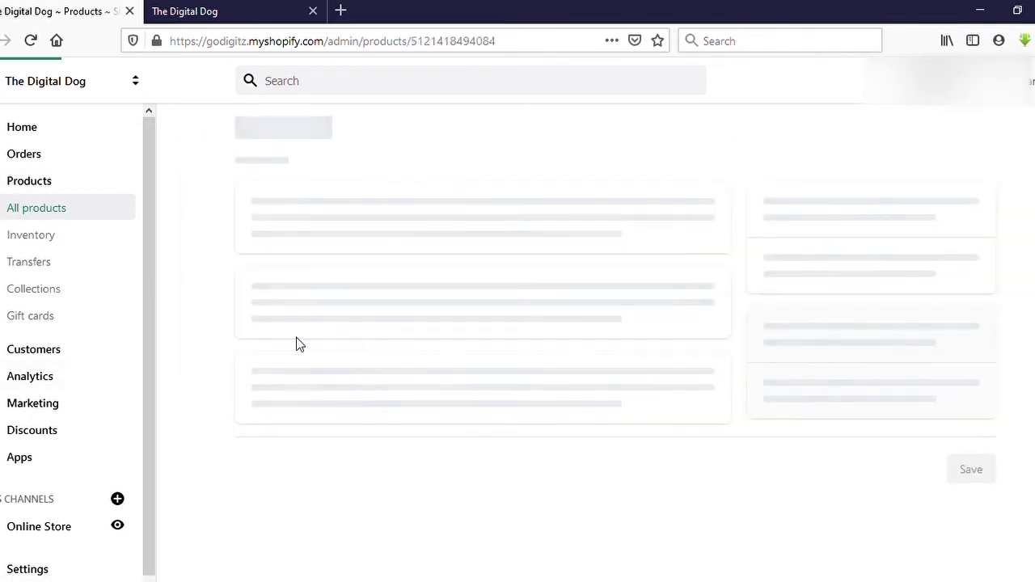
pyautogui.scroll(-15, 315, 279)
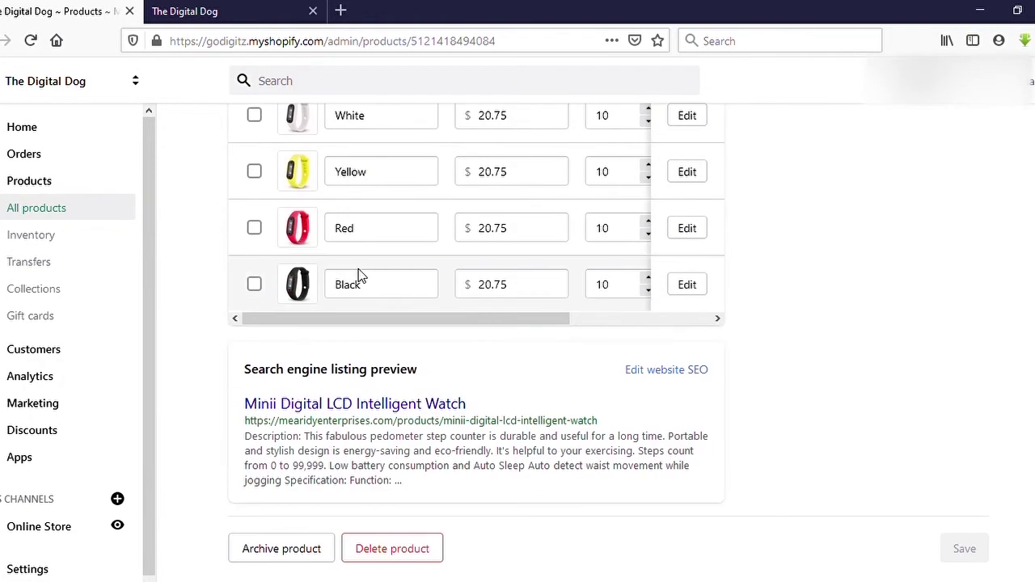
pyautogui.scroll(3, 358, 275)
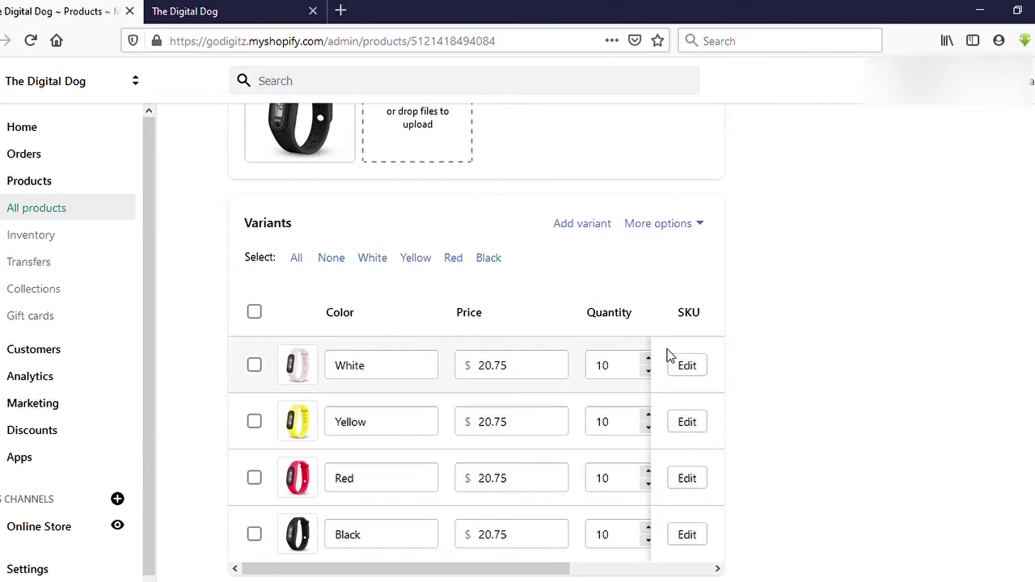
# Step: Examine the watch's color variants and the price listed for each one
pyautogui.scroll(-2, 642, 342)
pyautogui.scroll(-1, 549, 332)
pyautogui.scroll(2, 550, 331)
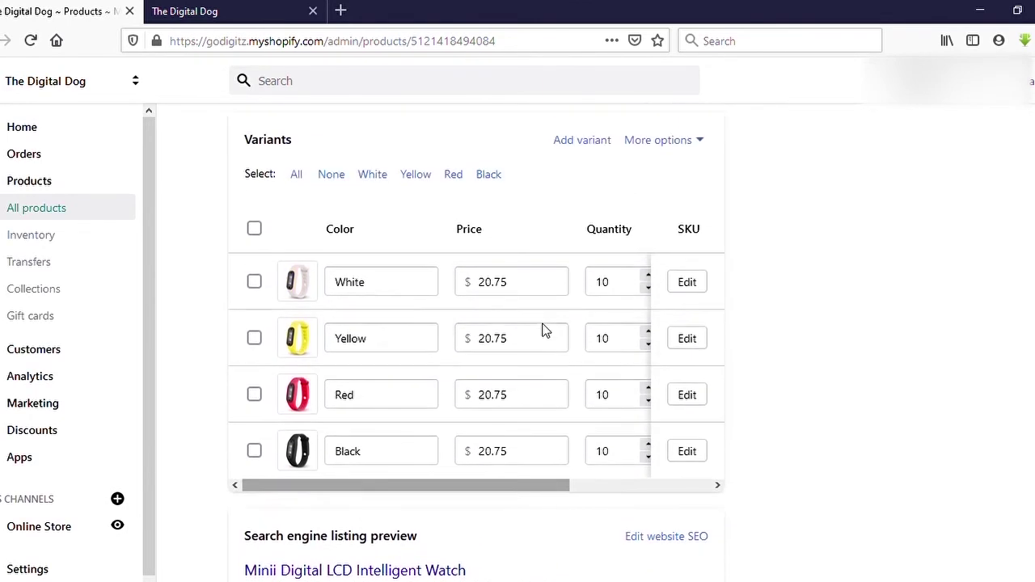
pyautogui.scroll(-2, 526, 227)
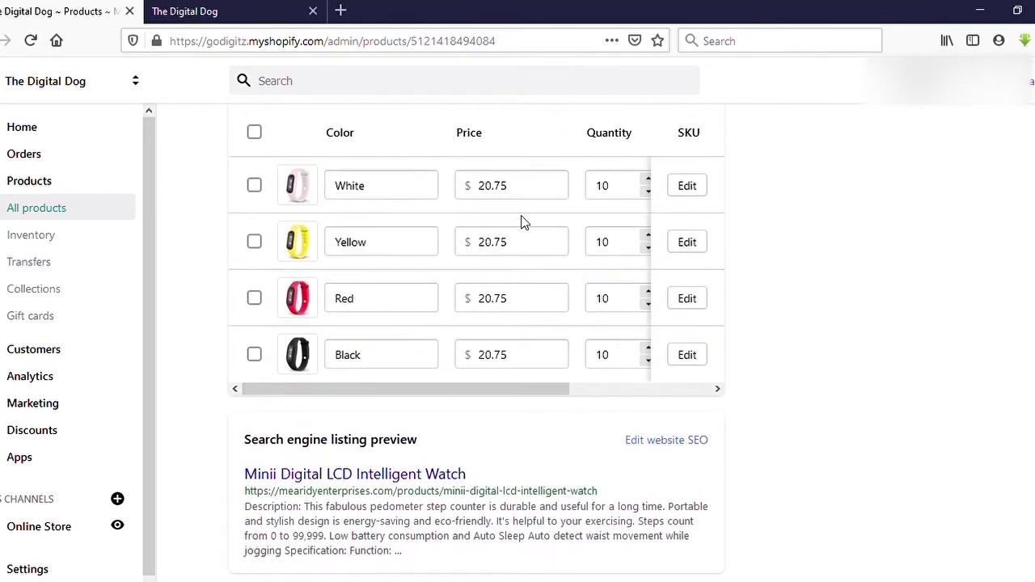
pyautogui.moveTo(489, 321)
pyautogui.mouseDown()
pyautogui.moveTo(552, 321)
pyautogui.moveTo(477, 321)
pyautogui.mouseUp()
pyautogui.scroll(1, 524, 279)
pyautogui.scroll(1, 524, 278)
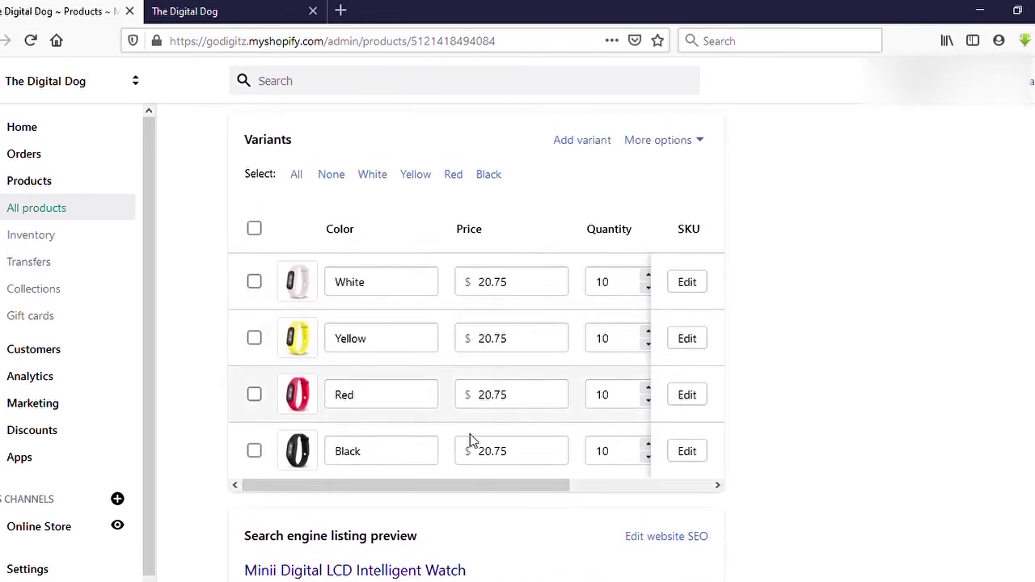
pyautogui.moveTo(464, 489); pyautogui.dragTo(318, 485)
pyautogui.scroll(2, 457, 371)
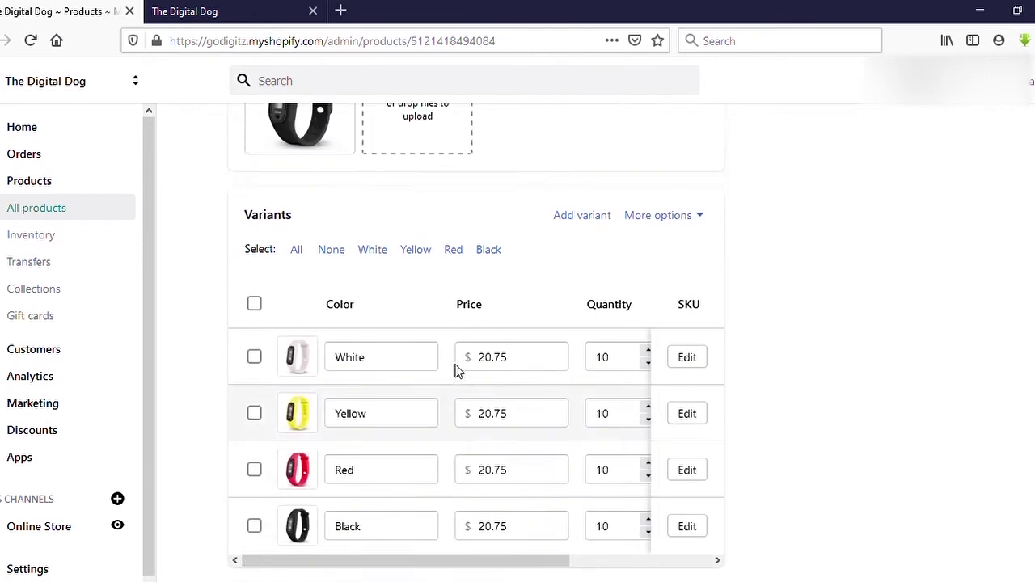
pyautogui.scroll(-1, 475, 359)
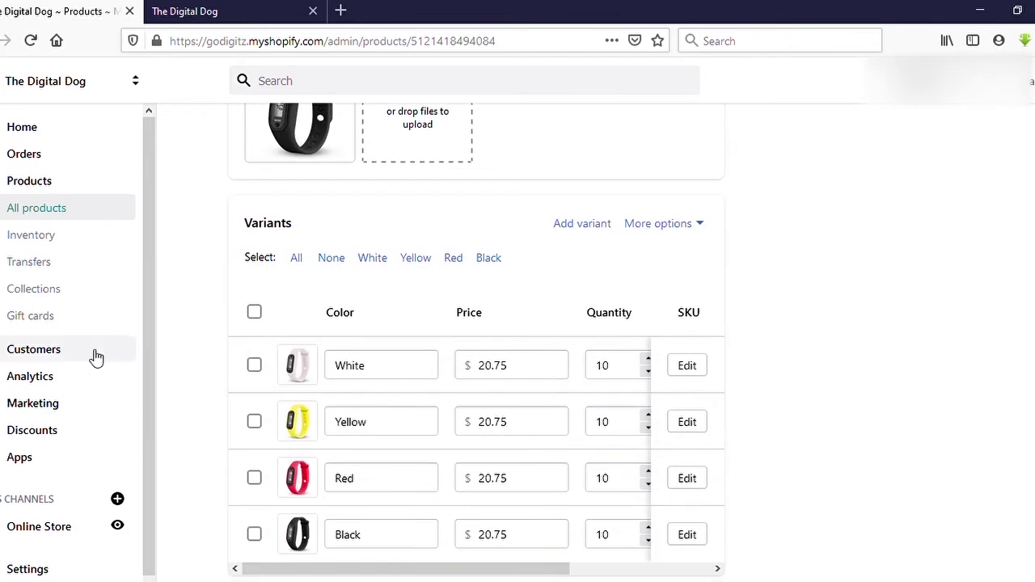
# Step: Select all four color variants of the watch and open them in the bulk editor
pyautogui.scroll(-1, 255, 319)
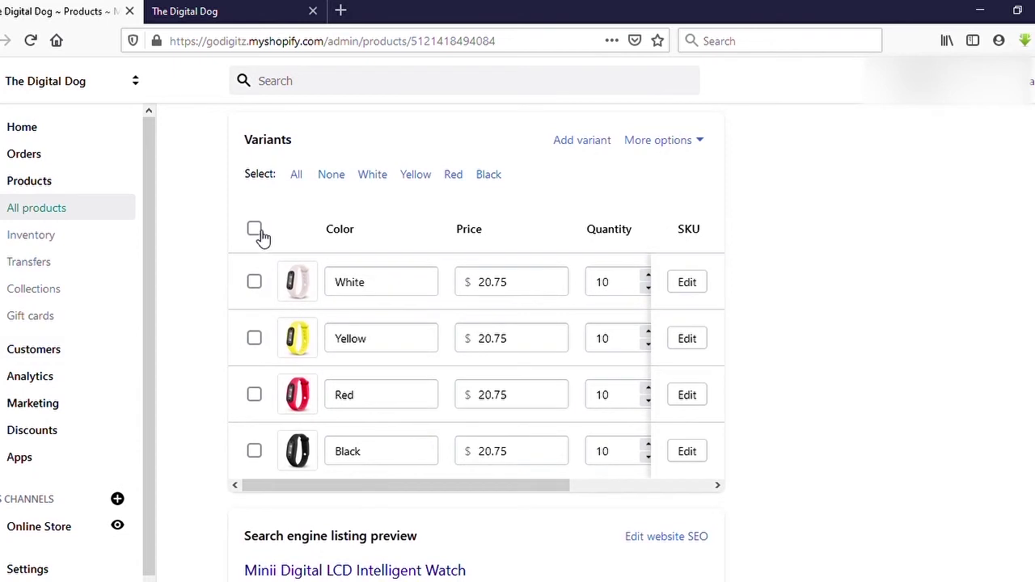
pyautogui.click(258, 232)
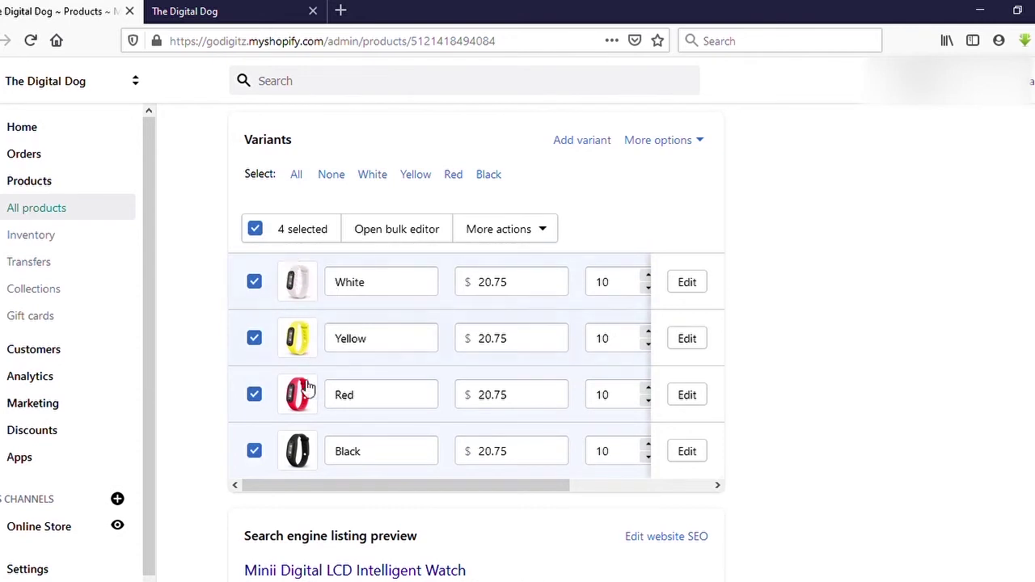
pyautogui.click(397, 232)
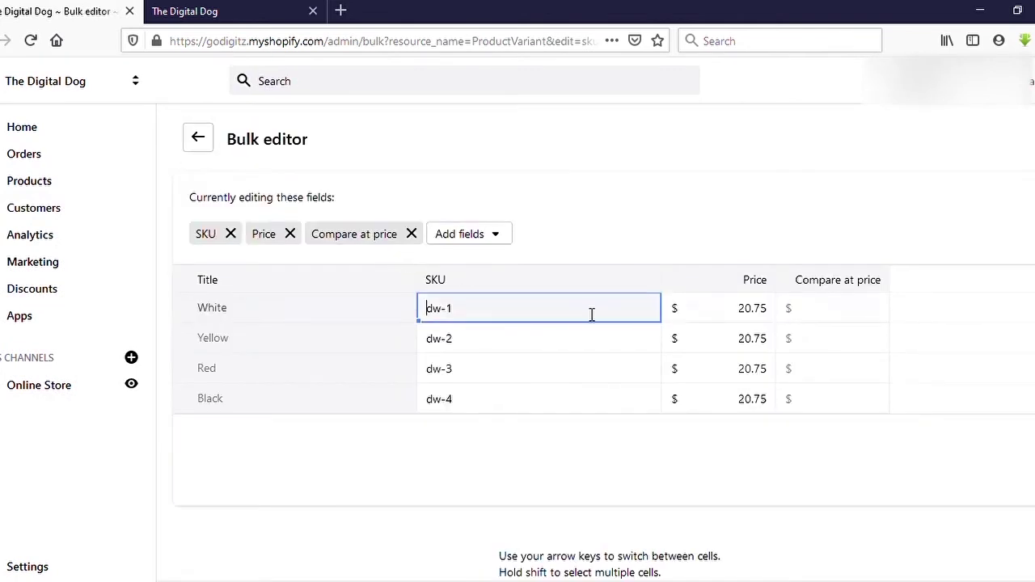
# Step: Examine the Price and Compare at price cells of the watch's color variants in the bulk editor
pyautogui.scroll(-1, 755, 283)
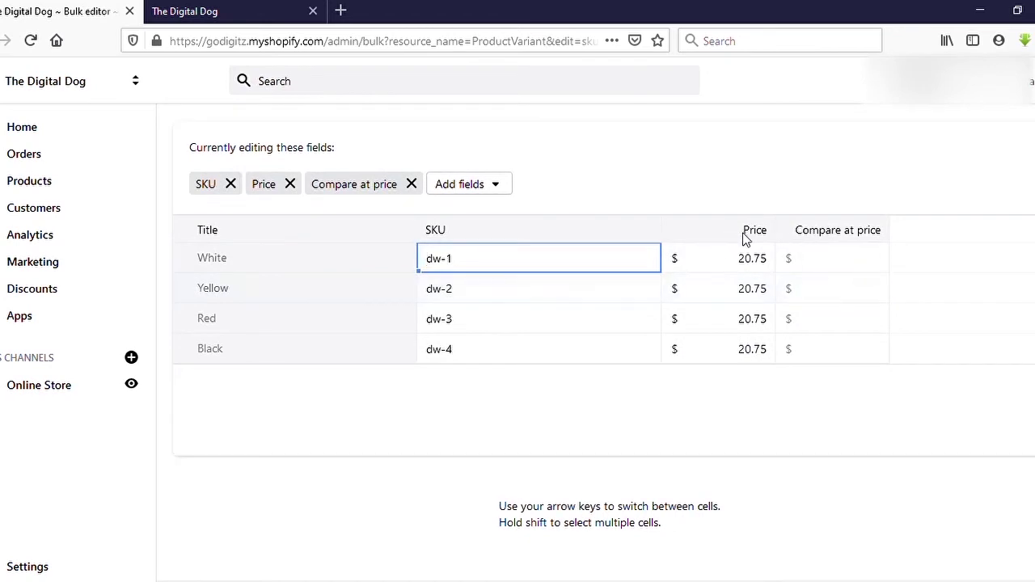
pyautogui.click(841, 266)
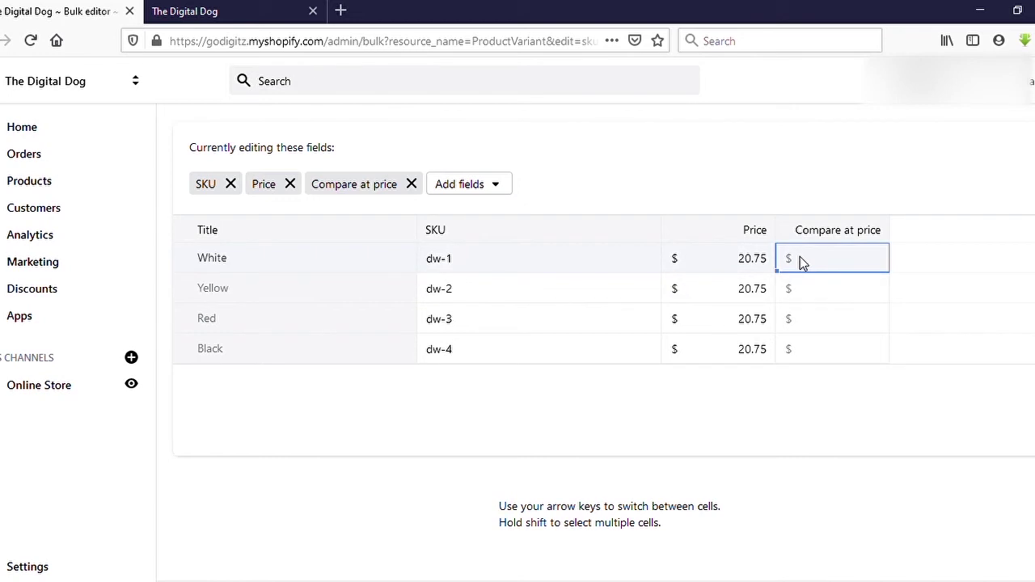
pyautogui.click(754, 261)
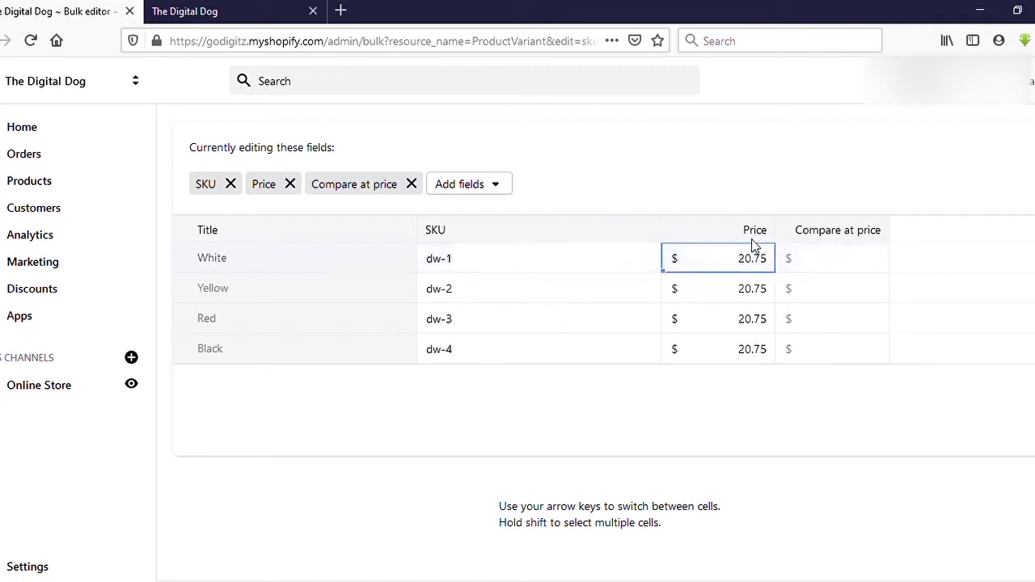
pyautogui.click(804, 256)
pyautogui.click(755, 271)
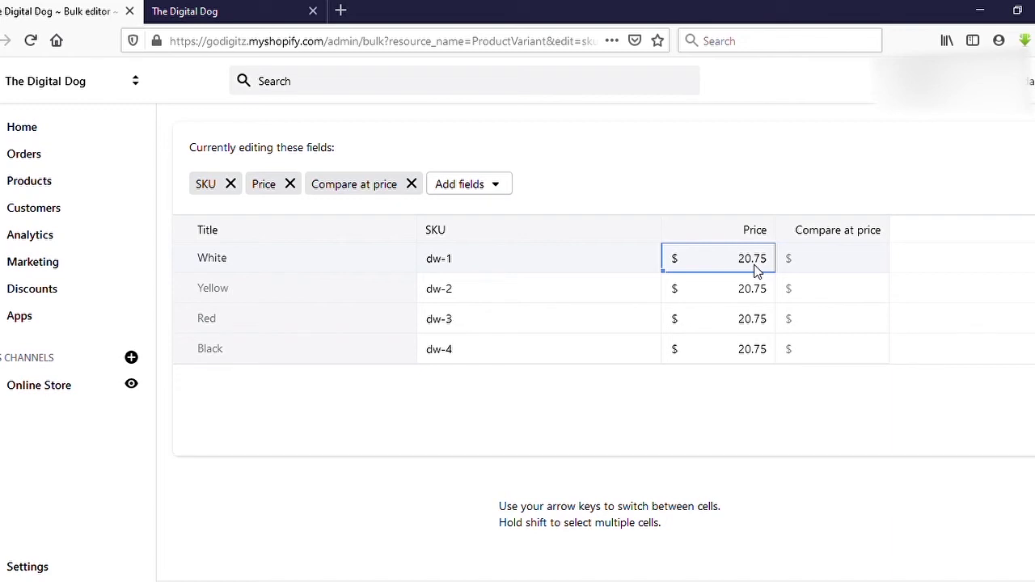
pyautogui.click(805, 271)
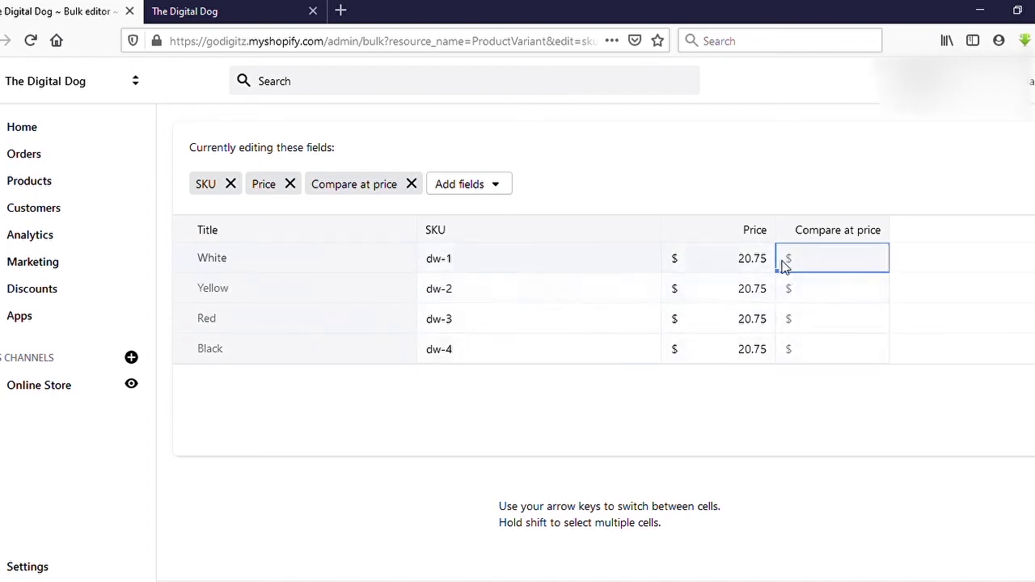
pyautogui.click(824, 289)
pyautogui.click(821, 321)
# Step: Set the compare-at price of the White, Yellow, Red and Black variants to $20.75 all at once
pyautogui.click(821, 255)
pyautogui.moveTo(781, 279); pyautogui.dragTo(785, 345)
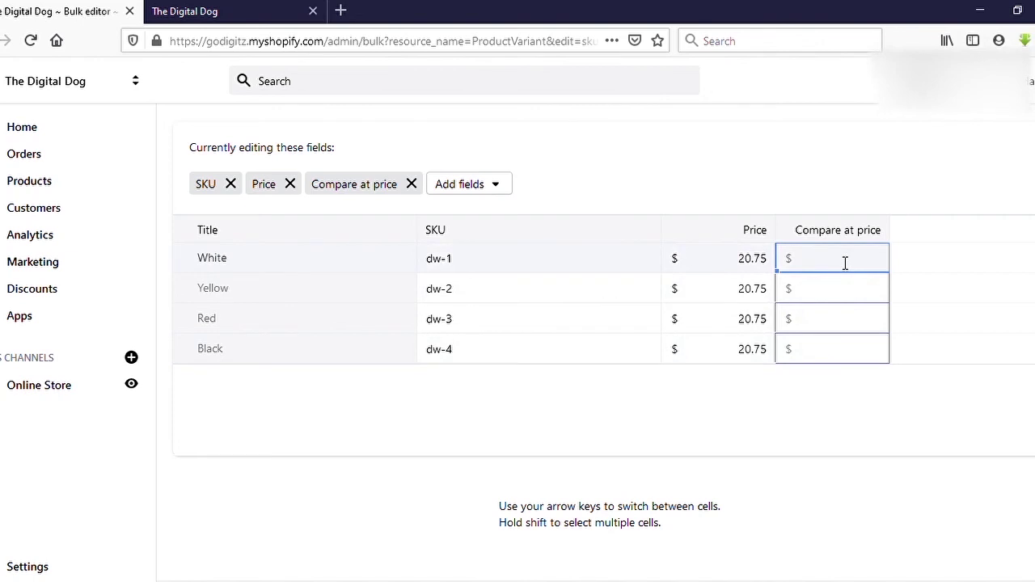
pyautogui.write('20.')
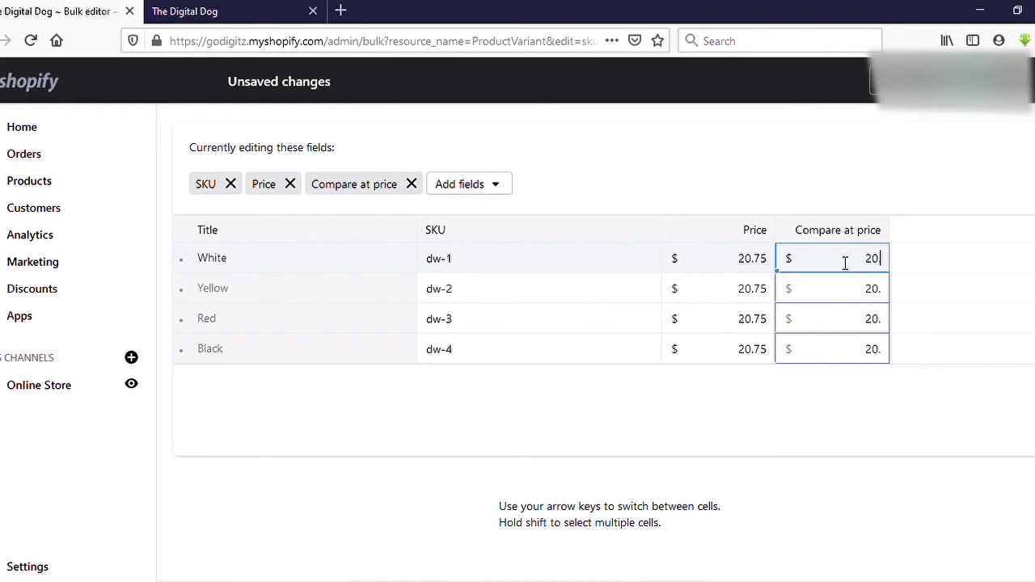
pyautogui.write('75')
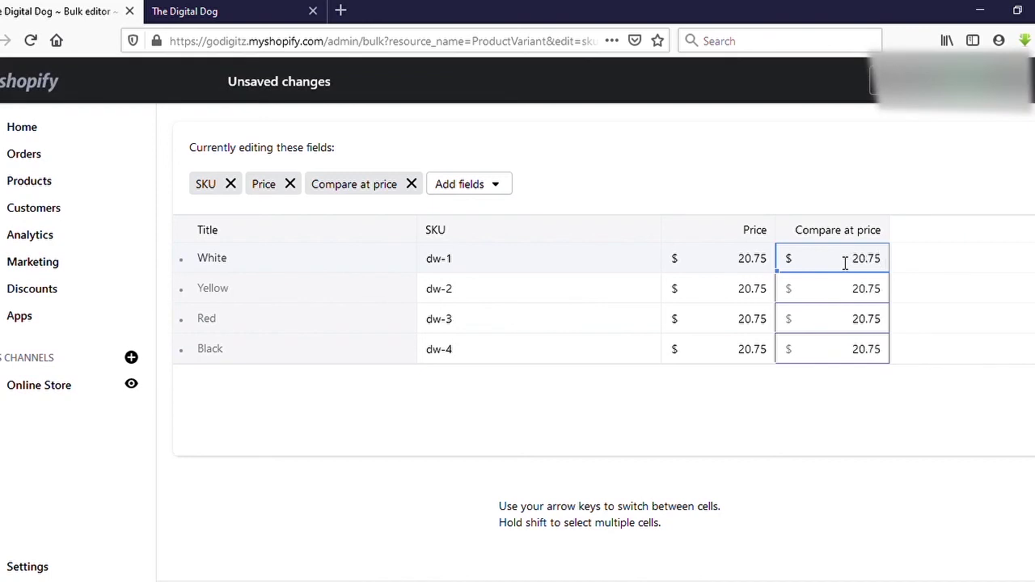
pyautogui.click(837, 428)
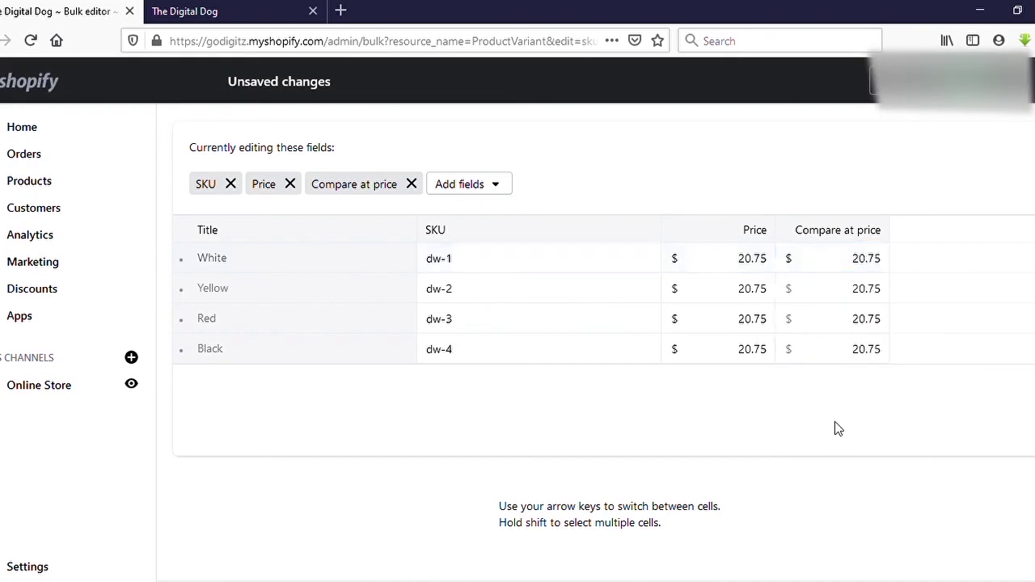
# Step: Set the selling price of all four color variants to $15.75 together and save the bulk changes
pyautogui.click(722, 260)
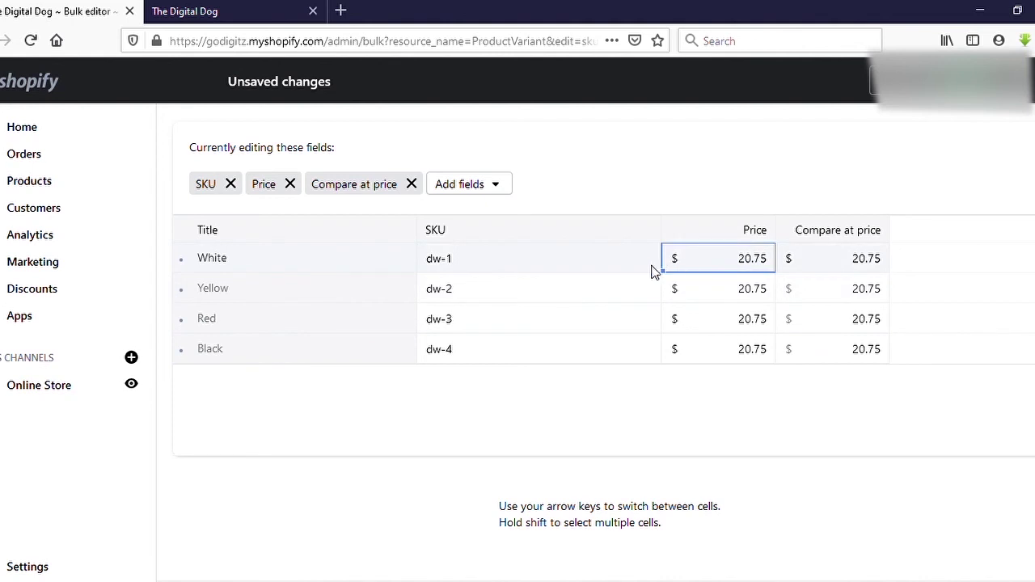
pyautogui.moveTo(663, 285); pyautogui.dragTo(666, 363)
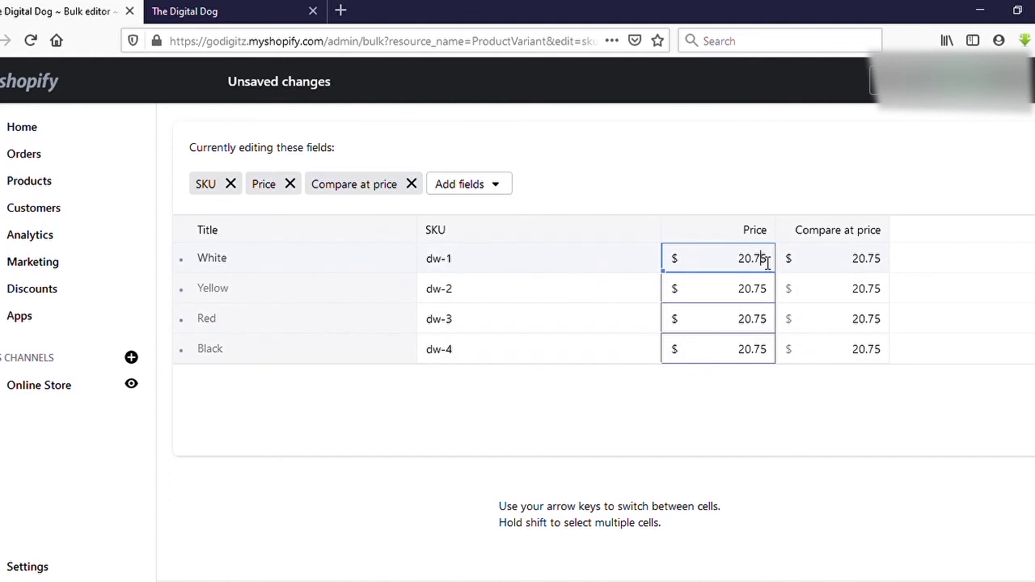
pyautogui.press('BackSpace')
pyautogui.press('BackSpace')
pyautogui.press('BackSpace')
pyautogui.press('BackSpace')
pyautogui.press('BackSpace')
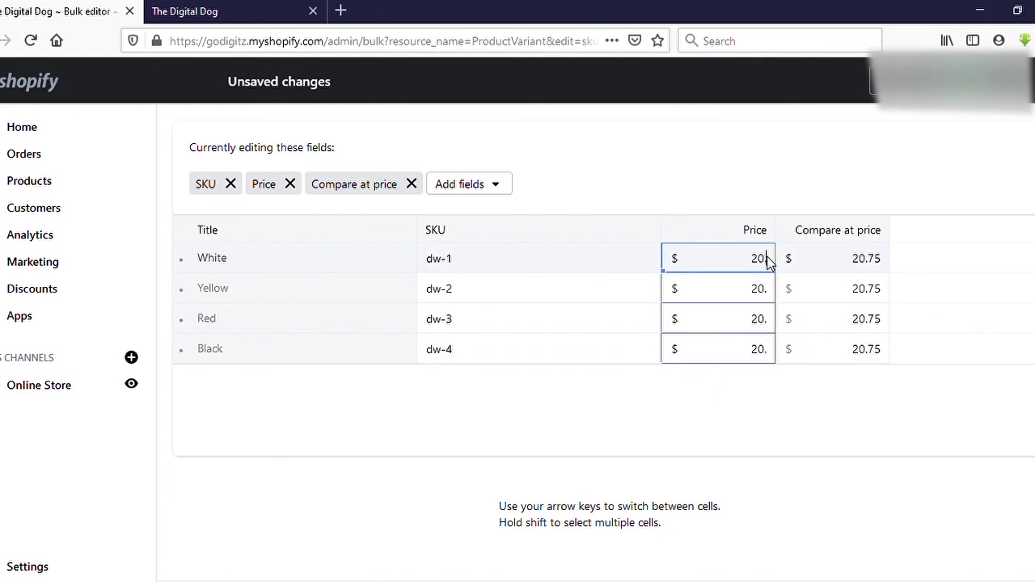
pyautogui.write('15,75')
pyautogui.click(769, 420)
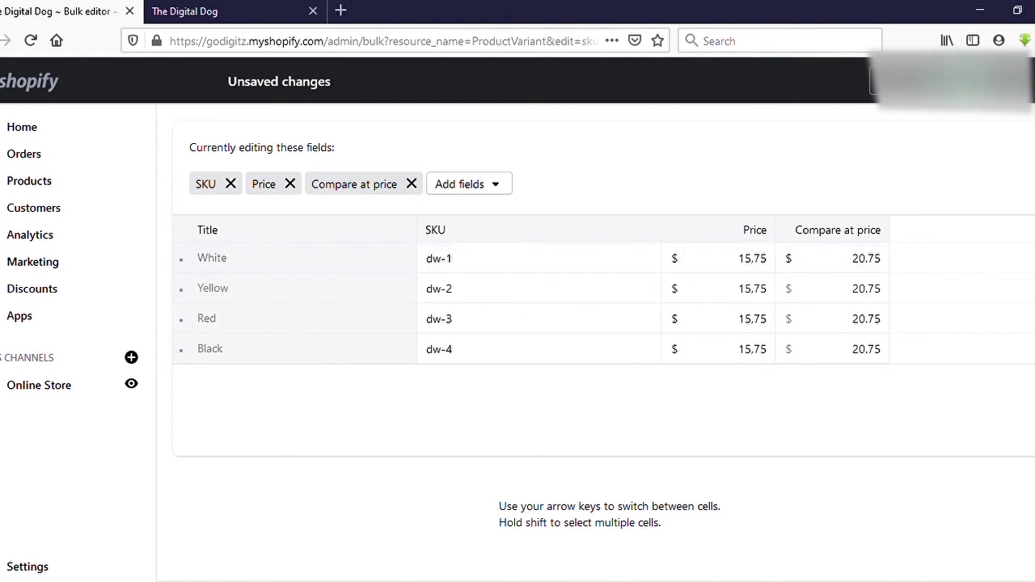
pyautogui.click(954, 81)
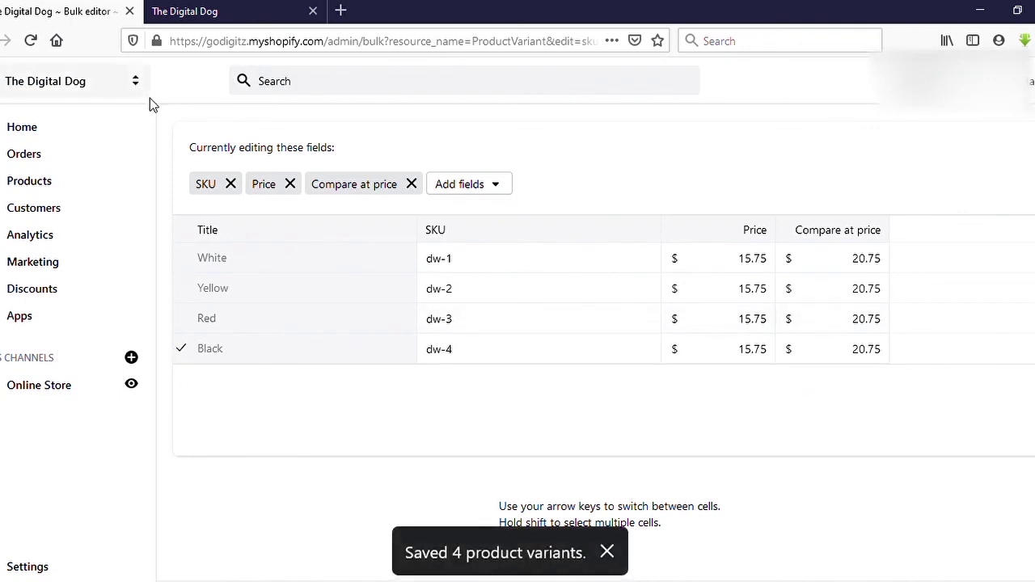
# Step: Switch to the storefront, reload it and check the Minii Digital LCD Intelligent Watch's sale pricing under New Arrivals
pyautogui.click(218, 13)
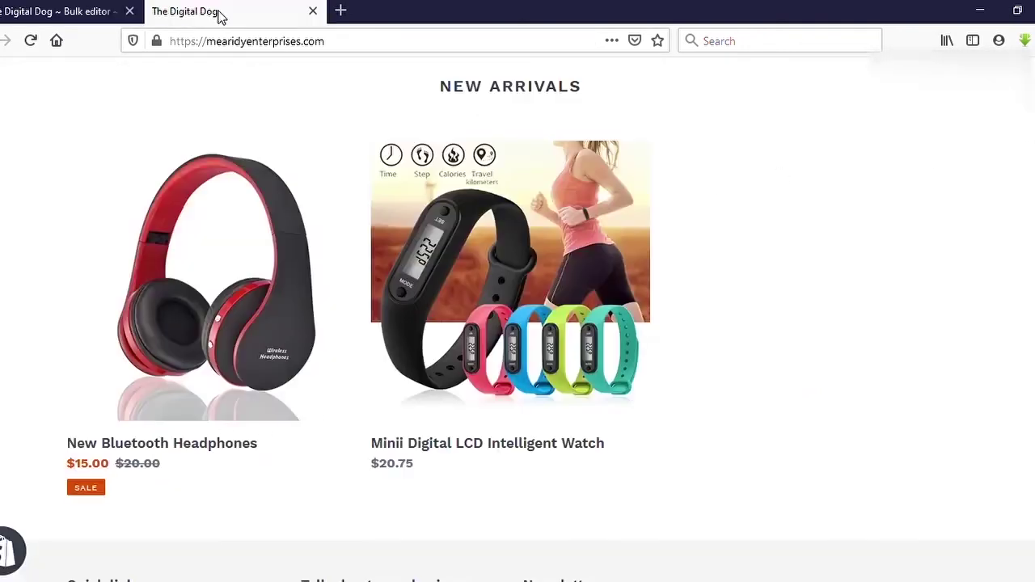
pyautogui.click(35, 41)
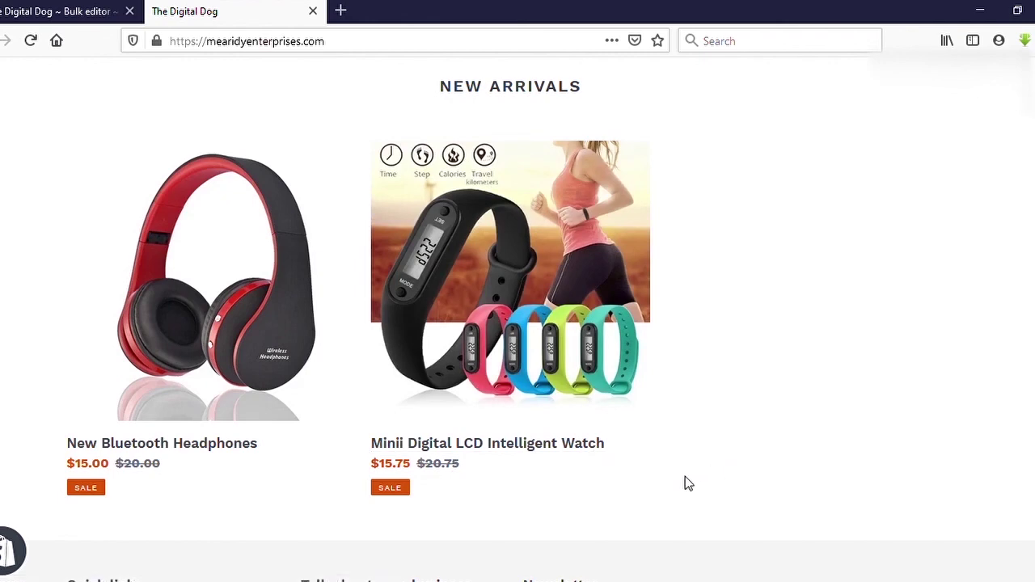
pyautogui.scroll(2, 708, 469)
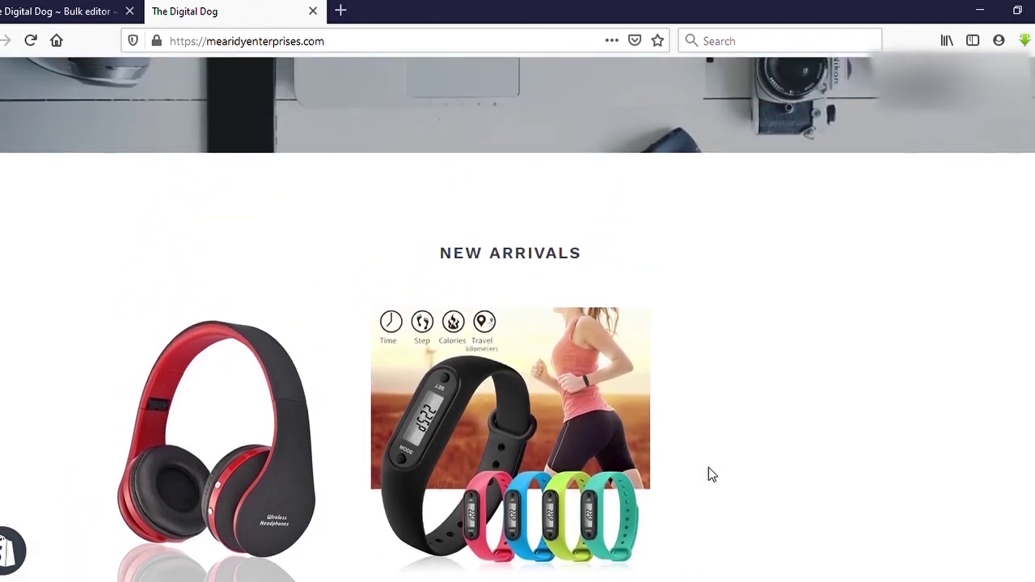
pyautogui.scroll(-2, 708, 469)
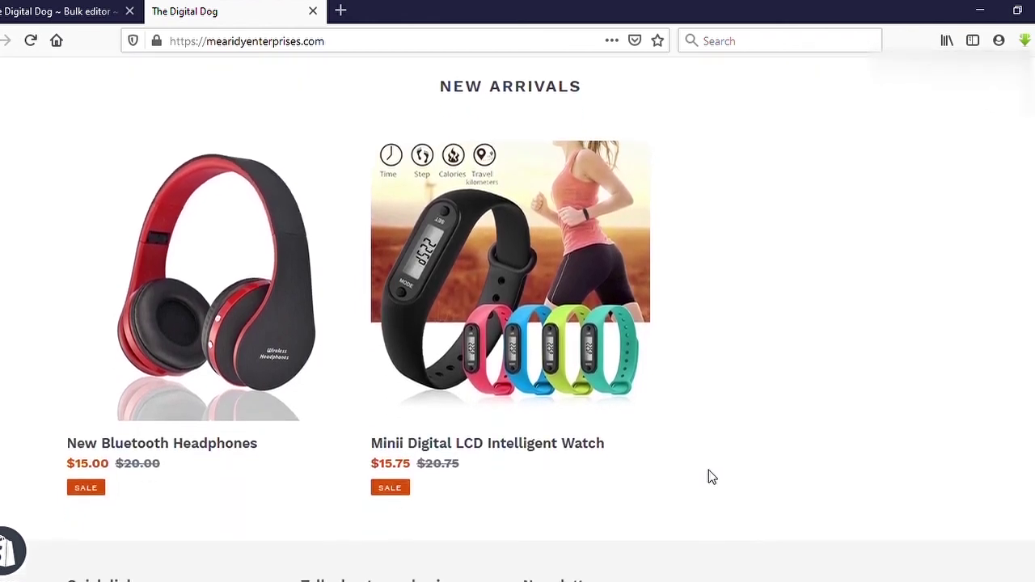